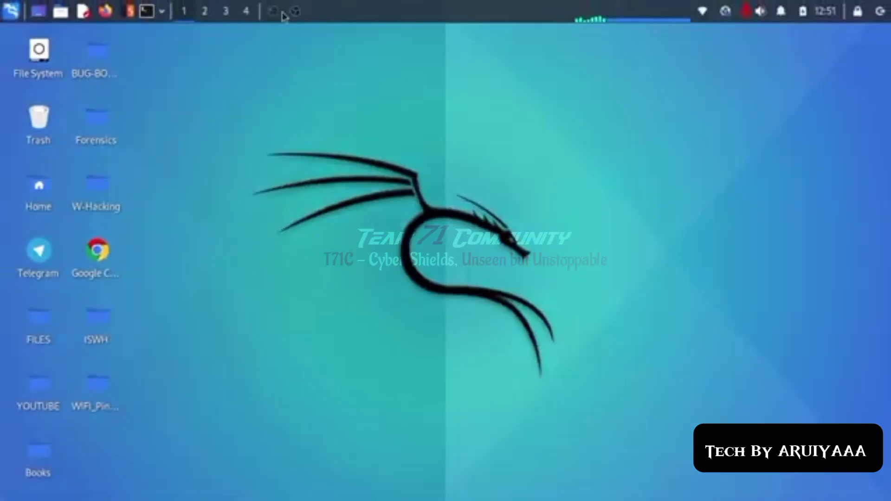
# Step: In a new terminal, run 'sudo apt-get install burpsuite' and enter the sudo password
pyautogui.click(274, 12)
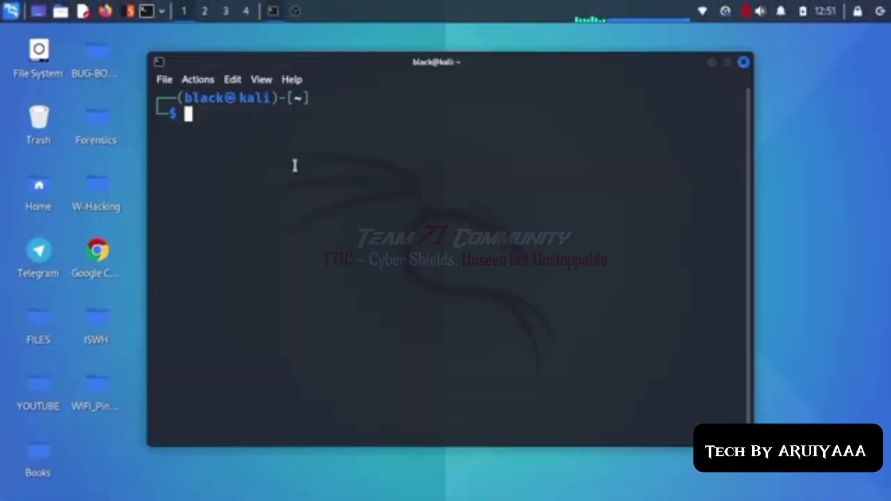
pyautogui.write('sudo apt-get install burpsuite')
pyautogui.press('Return')
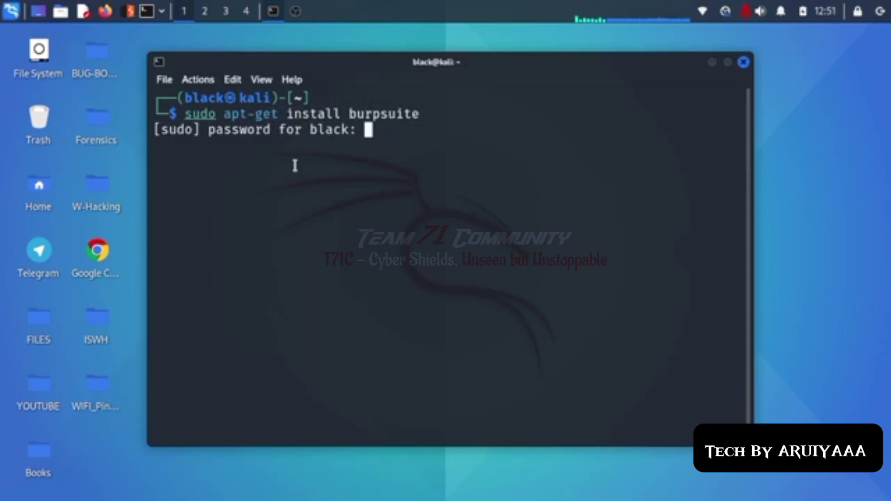
pyautogui.press('Return')
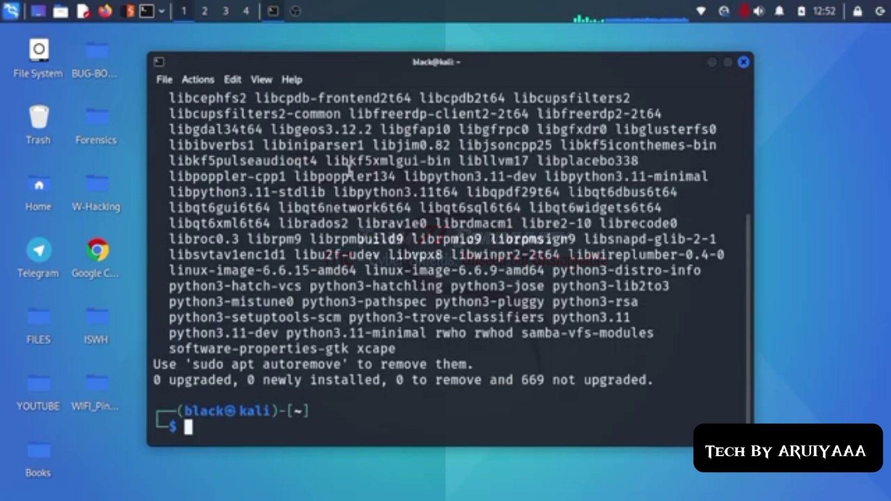
# Step: Check the already-newest-version message, clear the screen, and type 'burpsuite' at the prompt
pyautogui.scroll(4, 419, 284)
pyautogui.moveTo(159, 195); pyautogui.dragTo(475, 195)
pyautogui.moveTo(184, 114); pyautogui.dragTo(430, 118)
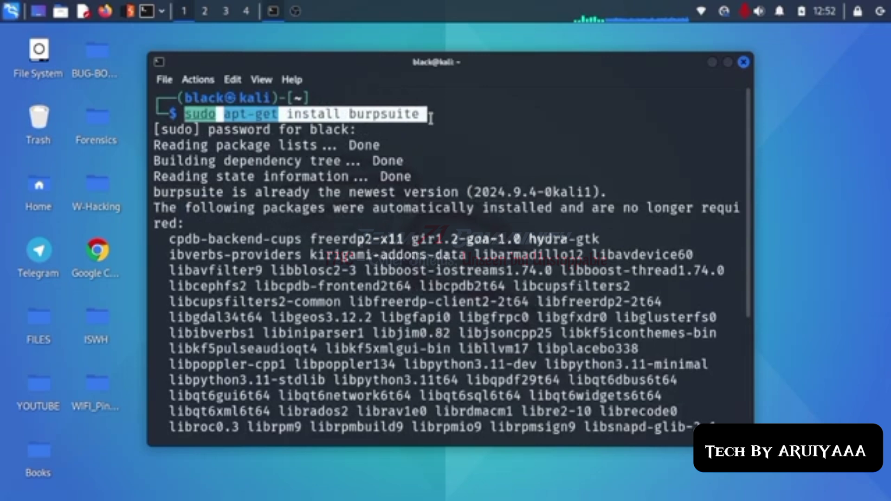
pyautogui.click(403, 111)
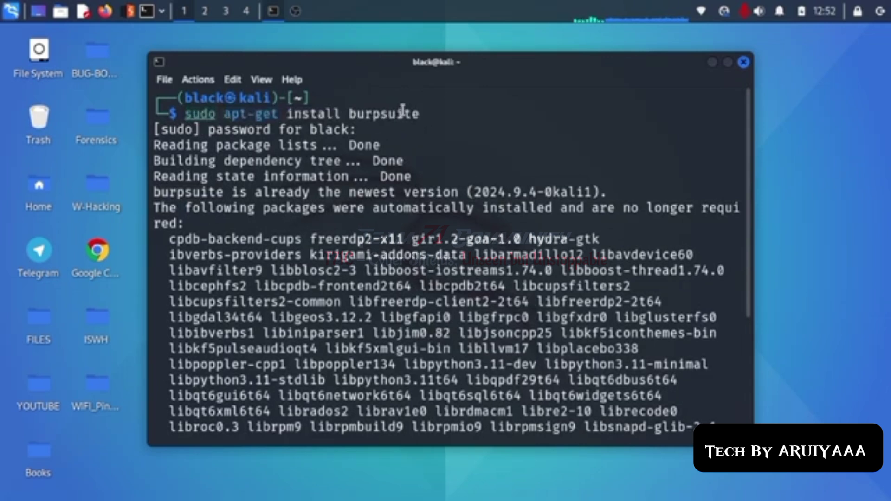
pyautogui.write('clear')
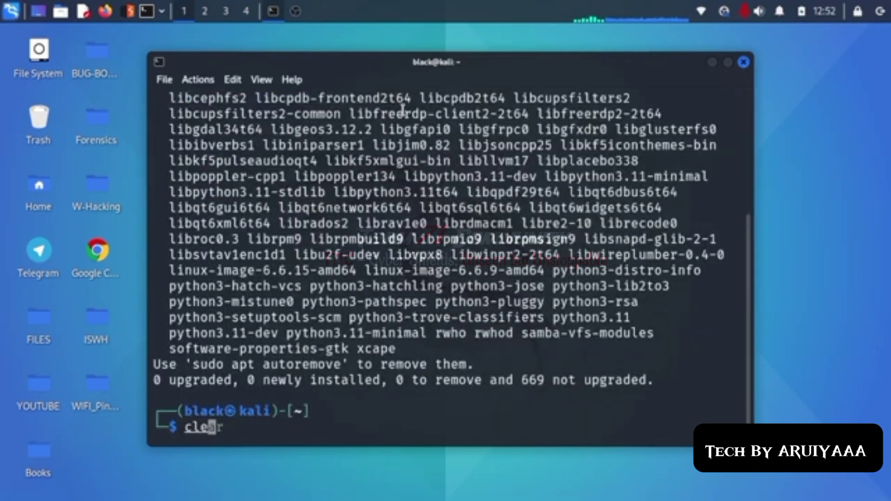
pyautogui.press('Return')
pyautogui.write('burpsuite')
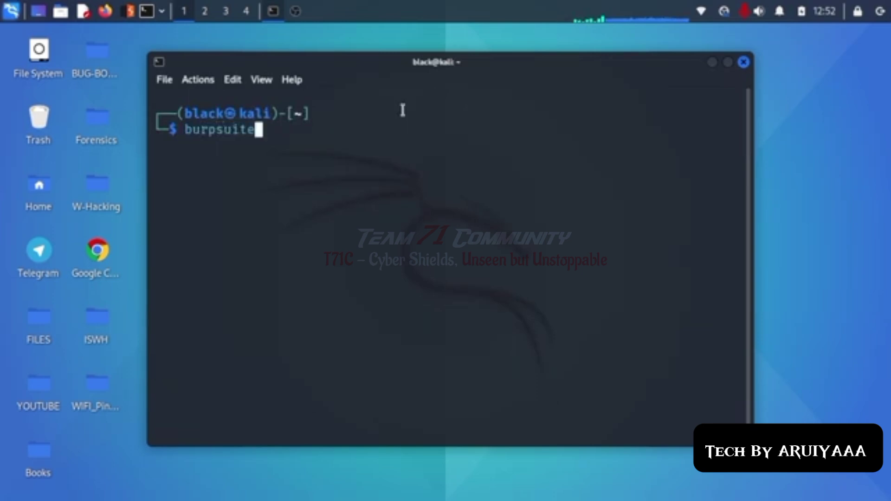
# Step: Launch Burp Suite and start a temporary project with Burp defaults
pyautogui.press('Return')
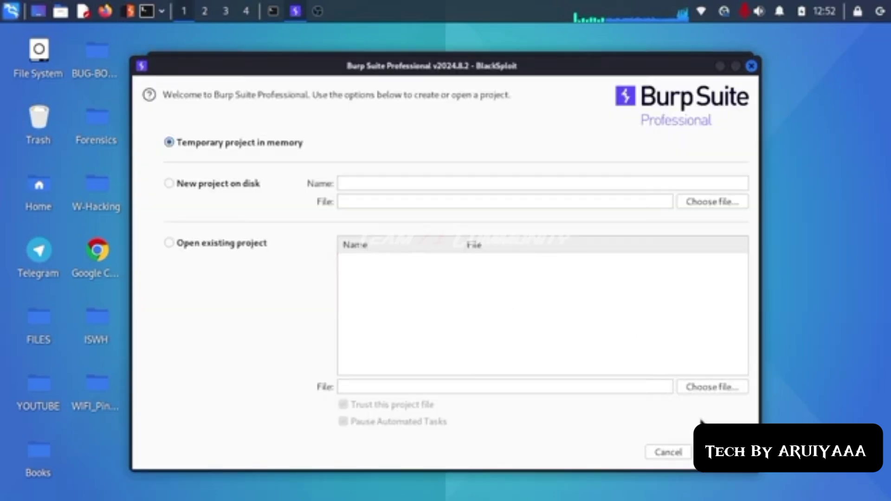
pyautogui.click(708, 453)
pyautogui.click(707, 453)
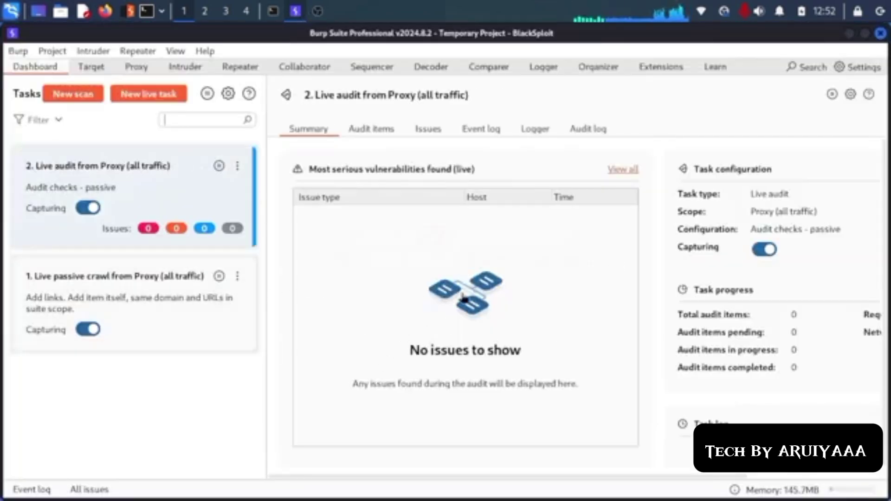
# Step: Confirm the 127.0.0.1:8080 listener in Proxy settings, then launch Firefox on a new tab
pyautogui.click(141, 71)
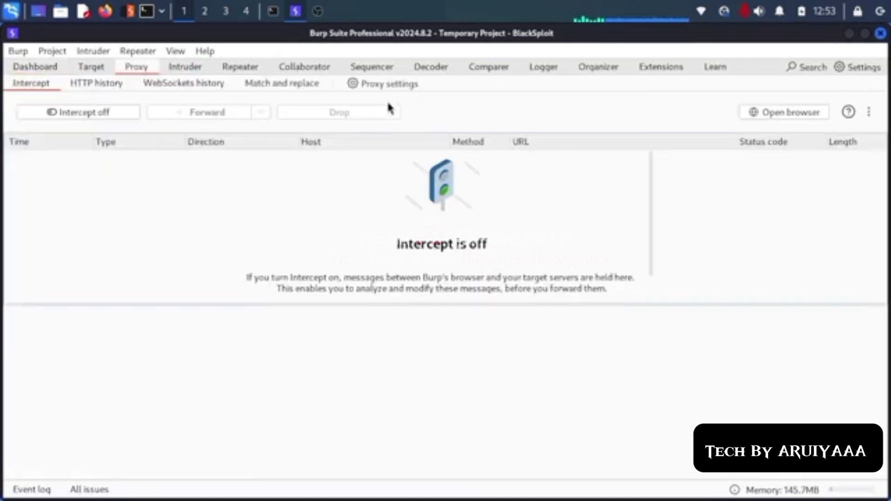
pyautogui.click(383, 86)
pyautogui.click(343, 150)
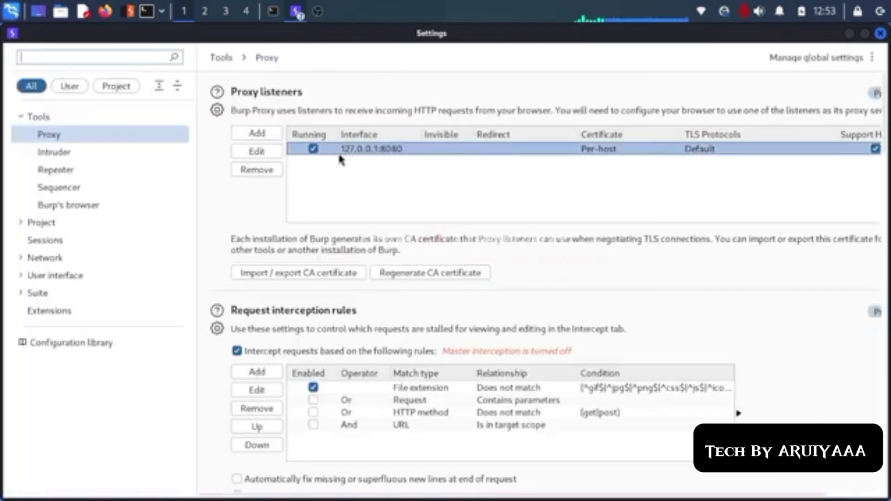
pyautogui.click(373, 153)
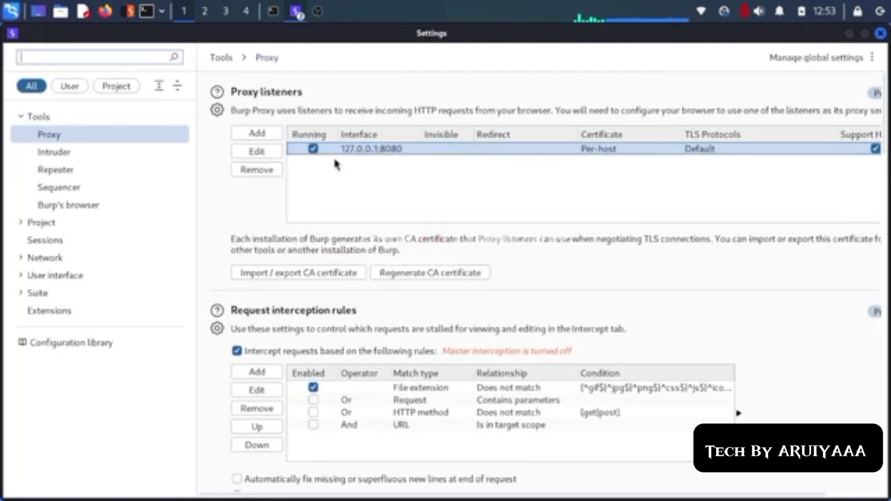
pyautogui.click(105, 12)
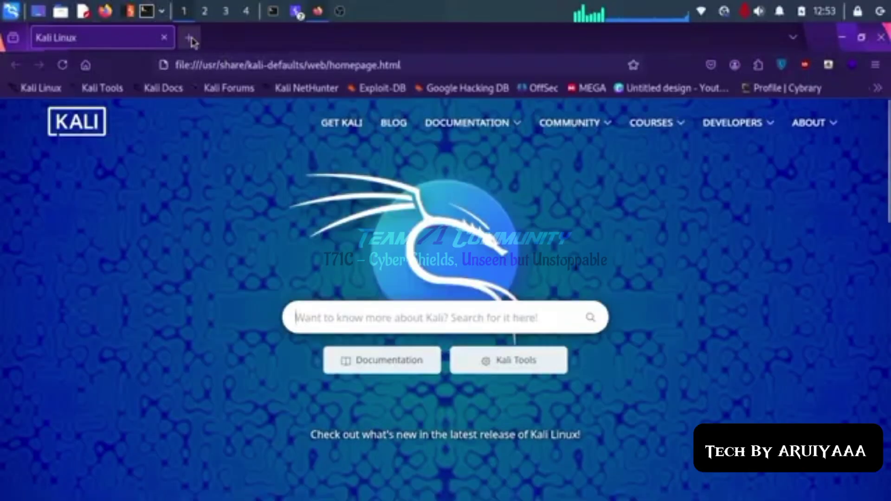
pyautogui.click(189, 39)
# Step: Web-search 'firefox addons' and open the Add-ons for Firefox site
pyautogui.click(162, 36)
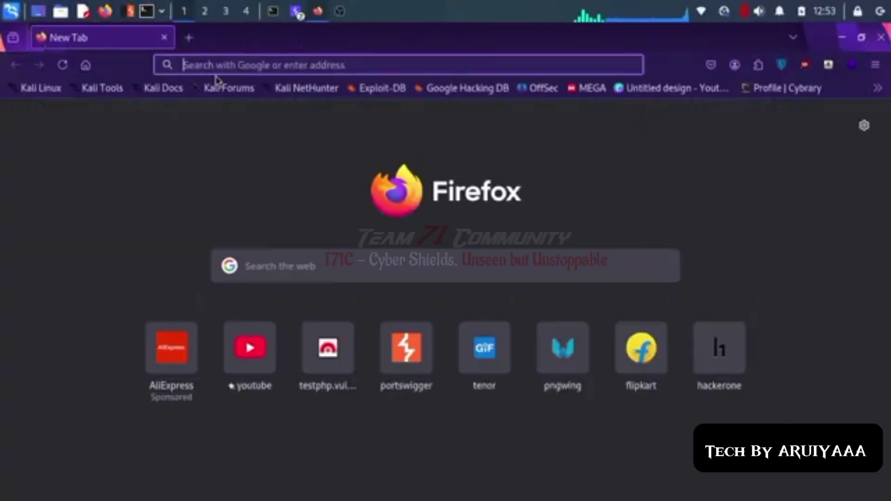
pyautogui.click(227, 65)
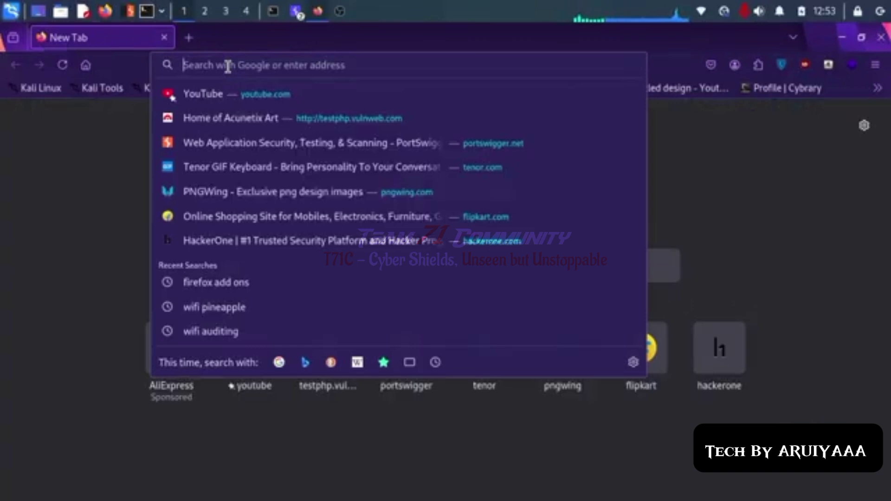
pyautogui.write('firefoc a')
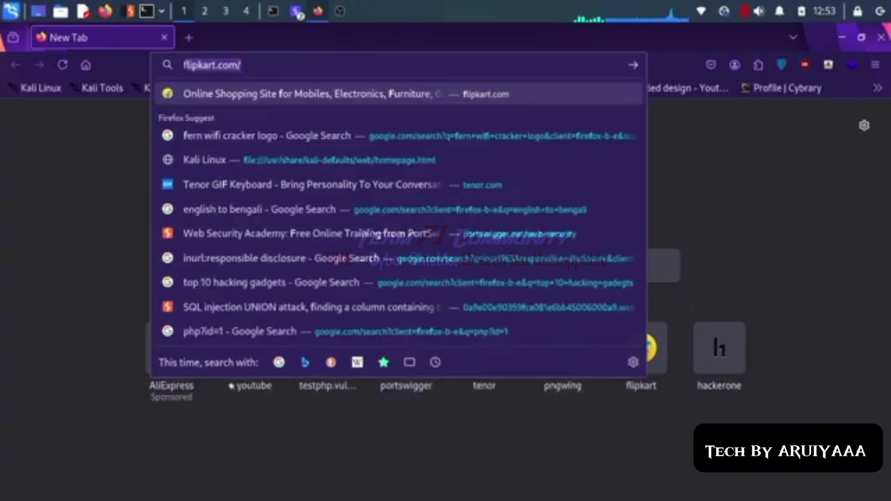
pyautogui.write('ddons')
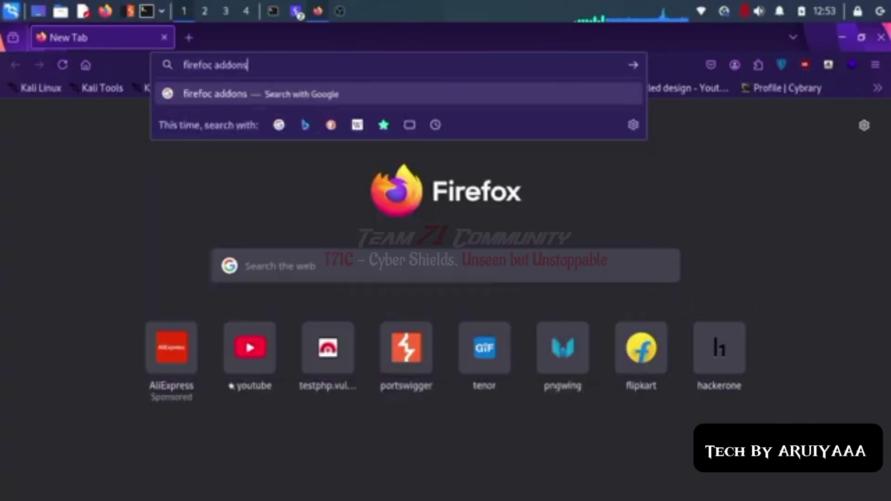
pyautogui.press('Return')
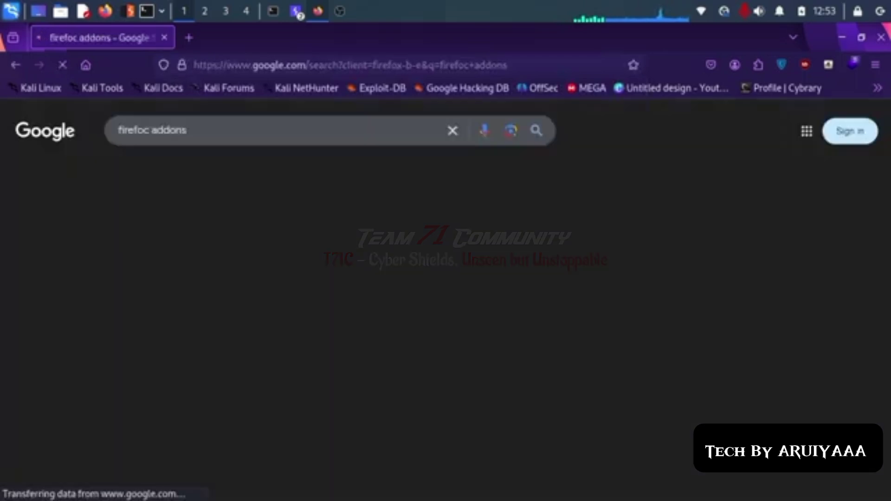
pyautogui.click(291, 226)
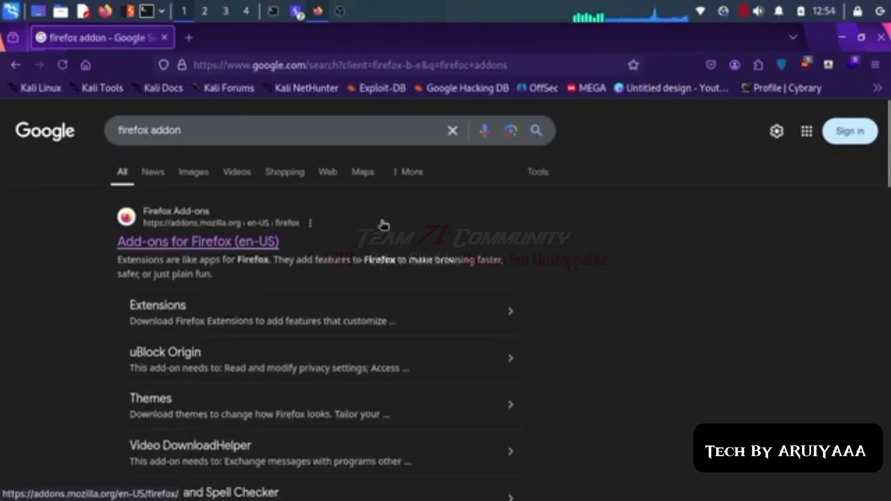
pyautogui.scroll(-3, 382, 225)
pyautogui.click(190, 152)
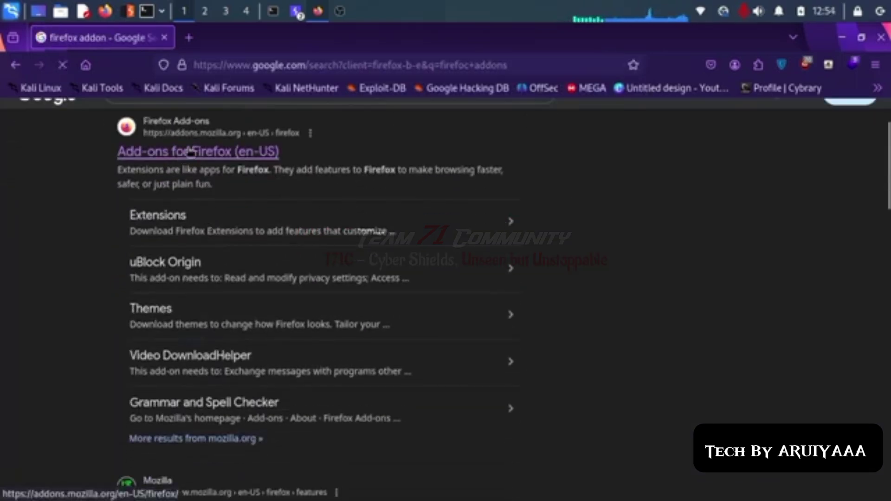
# Step: Search the add-on catalogue for 'foxy proxy'
pyautogui.click(721, 156)
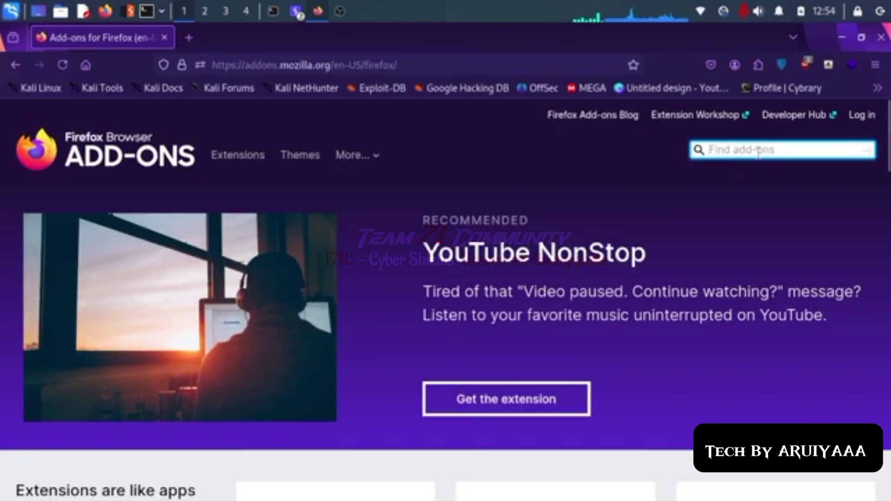
pyautogui.write('foxy proxy')
pyautogui.press('Return')
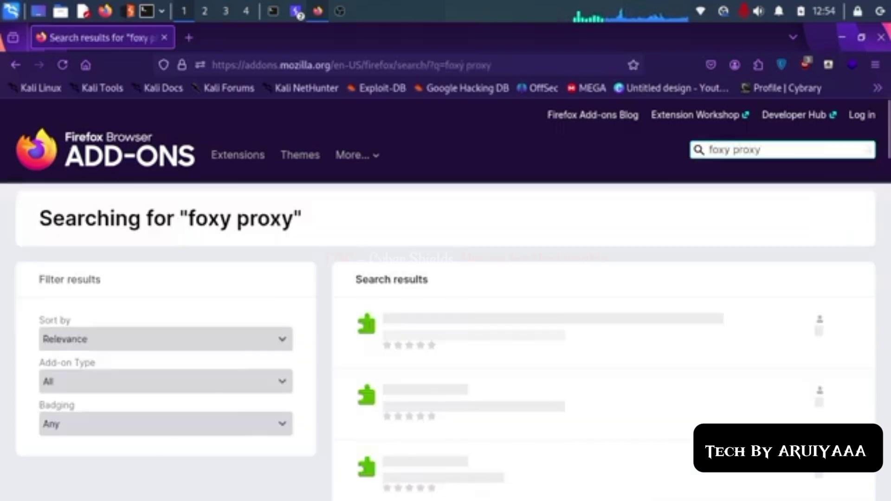
pyautogui.scroll(-2, 561, 272)
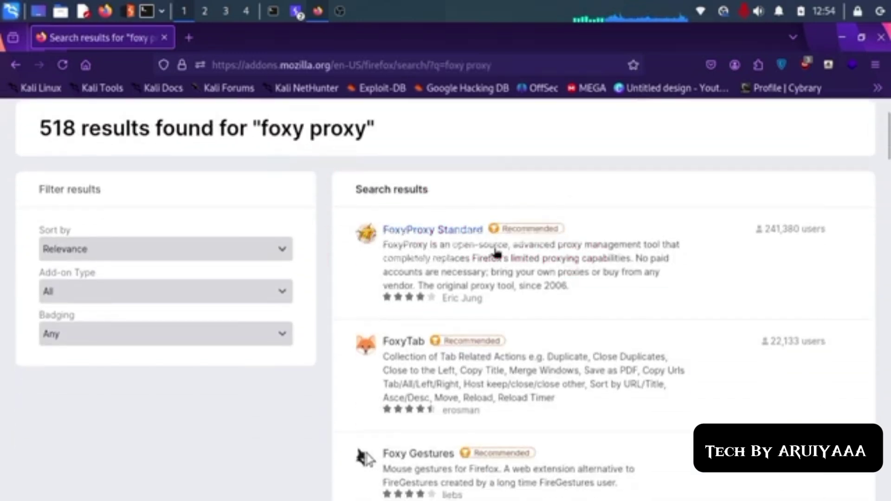
# Step: Add FoxyProxy Standard to Firefox, accept its permissions, and open its toolbar panel
pyautogui.click(451, 246)
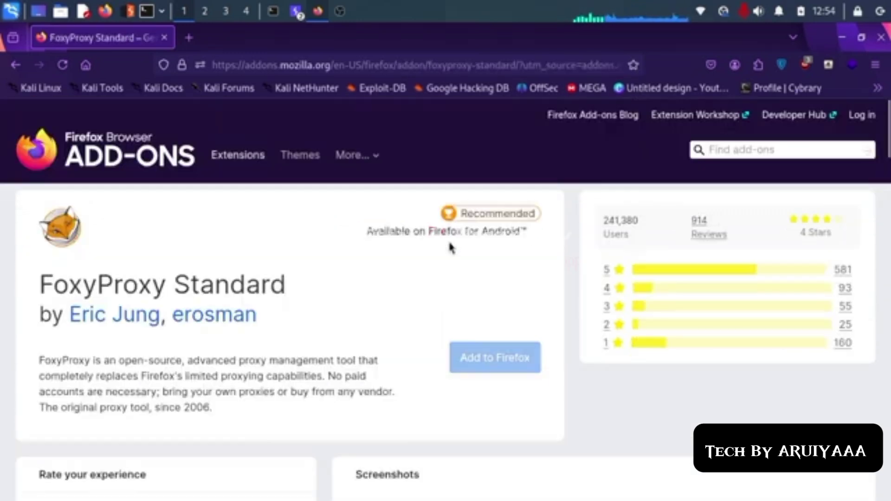
pyautogui.scroll(-4, 450, 234)
pyautogui.click(486, 180)
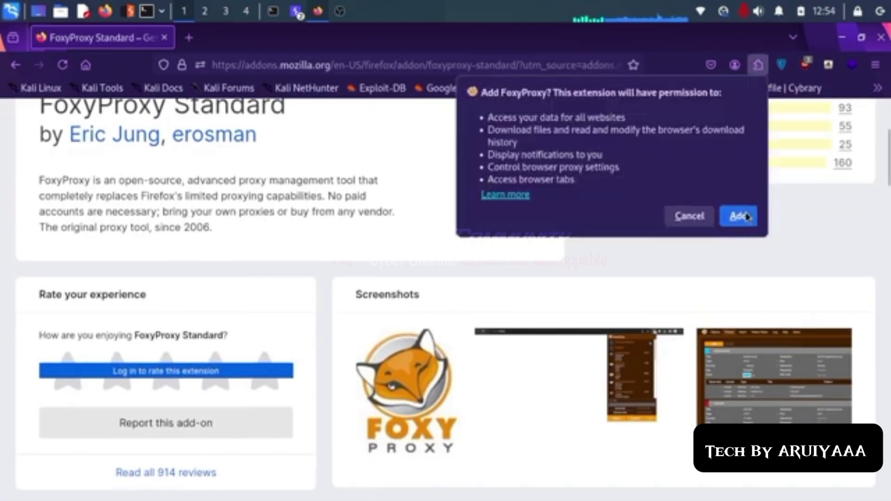
pyautogui.click(746, 216)
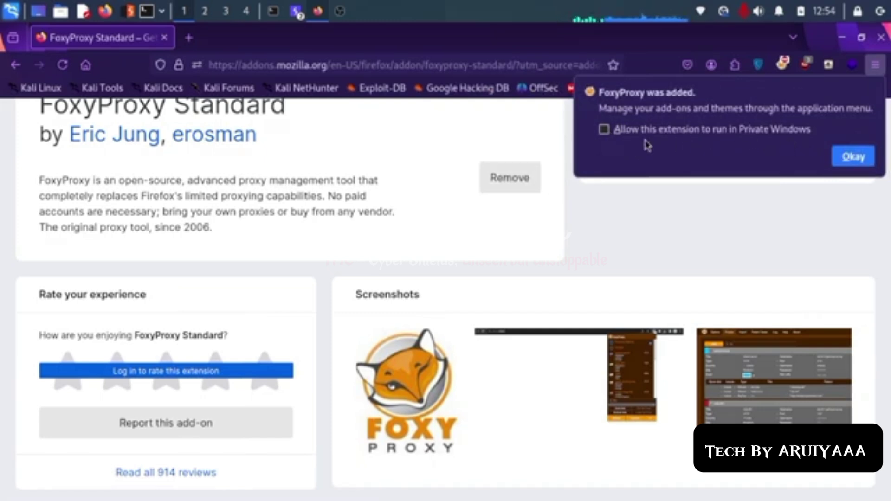
pyautogui.click(859, 158)
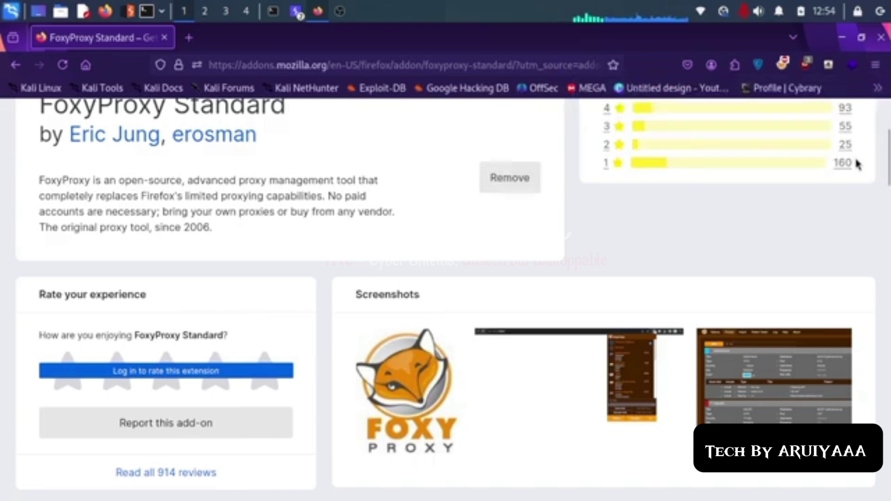
pyautogui.click(783, 65)
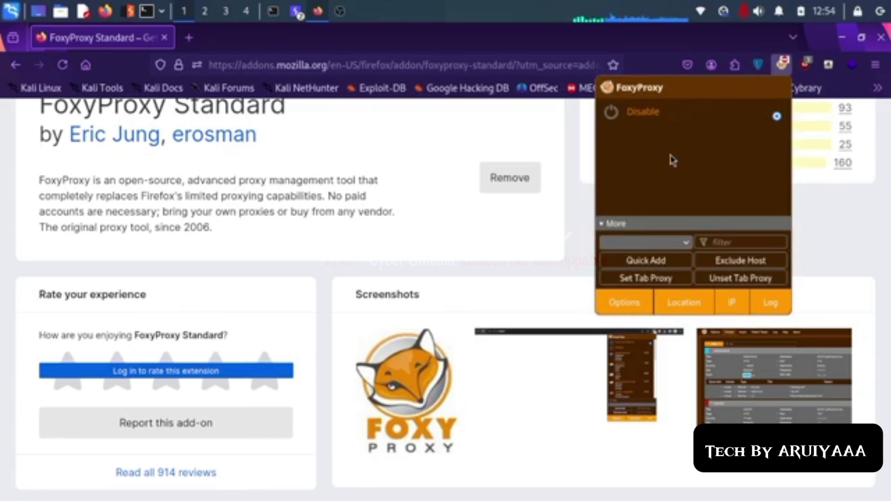
# Step: Open FoxyProxy Options, go to the Proxies section, and add a new proxy entry
pyautogui.click(624, 306)
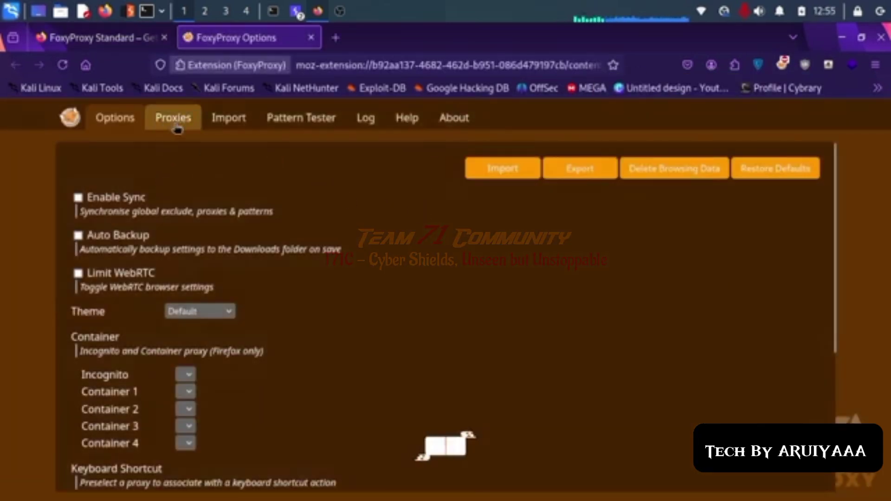
pyautogui.click(178, 125)
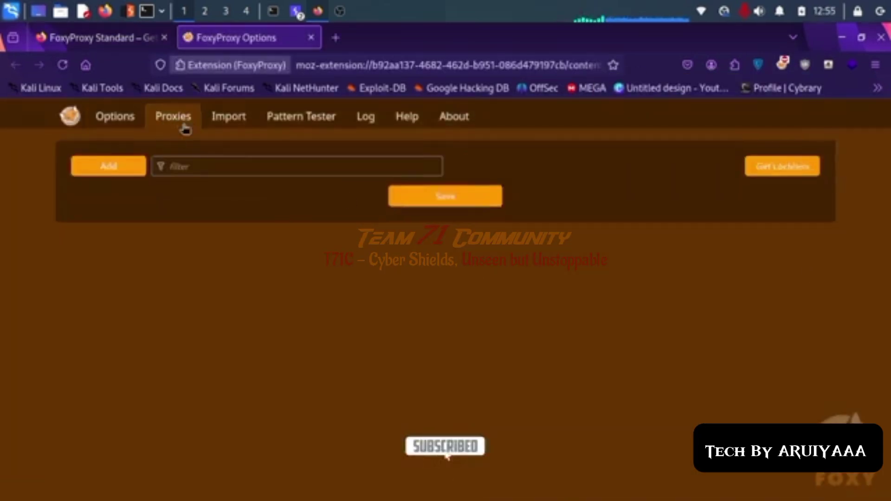
pyautogui.click(105, 171)
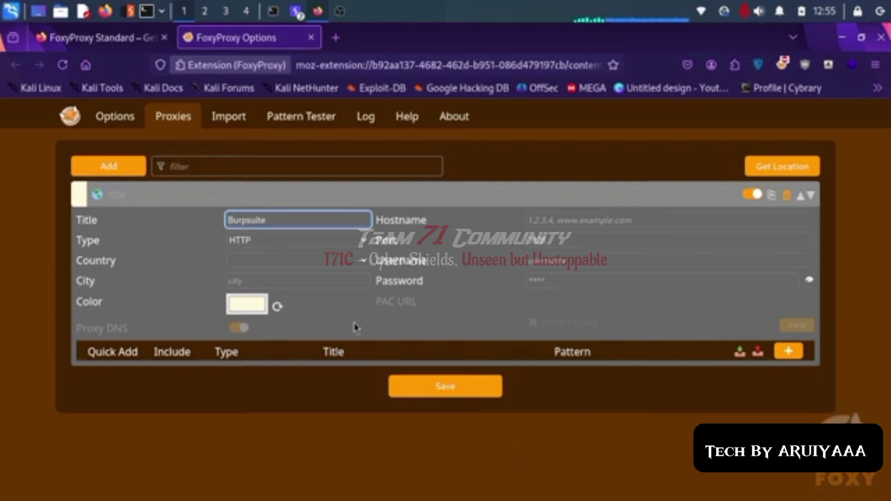
# Step: Give the proxy the colour yellow and check Burp's listener address
pyautogui.click(247, 304)
pyautogui.click(383, 276)
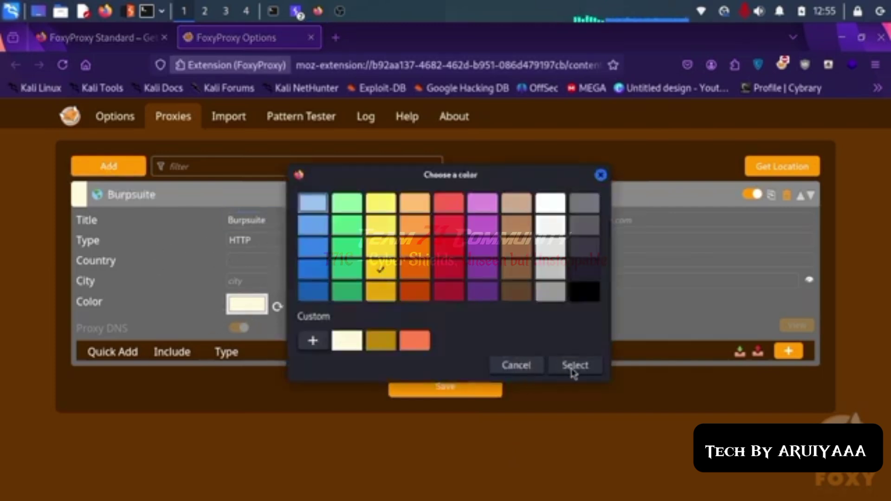
pyautogui.click(574, 366)
pyautogui.click(557, 221)
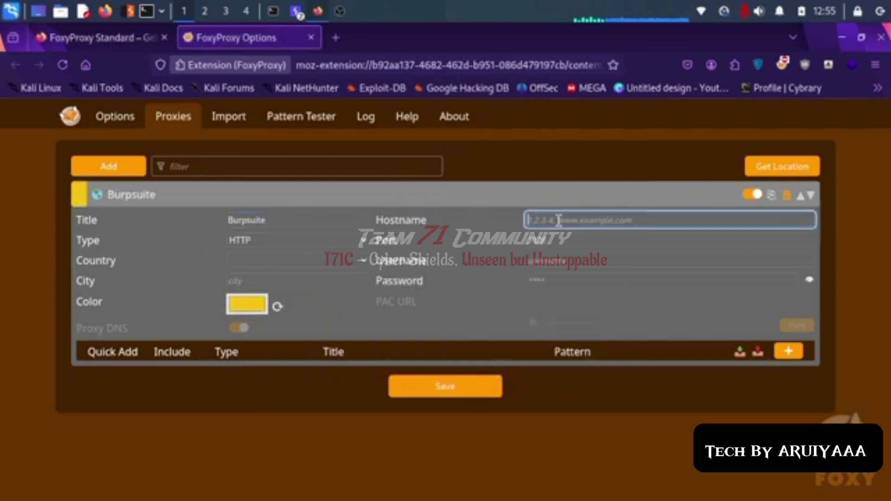
pyautogui.click(296, 11)
pyautogui.click(295, 53)
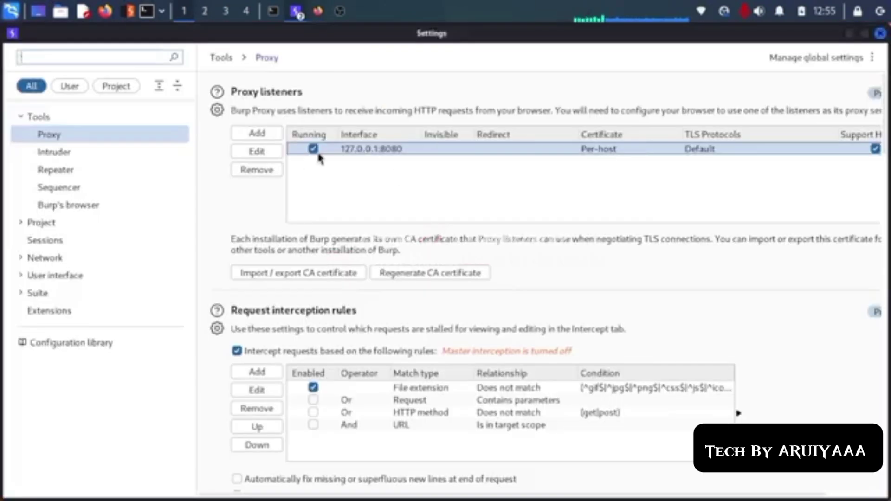
pyautogui.hotkey('alt', 'Tab')
# Step: Enter hostname 127.0.0.1 and port 8080, then save the Burpsuite proxy
pyautogui.write('1')
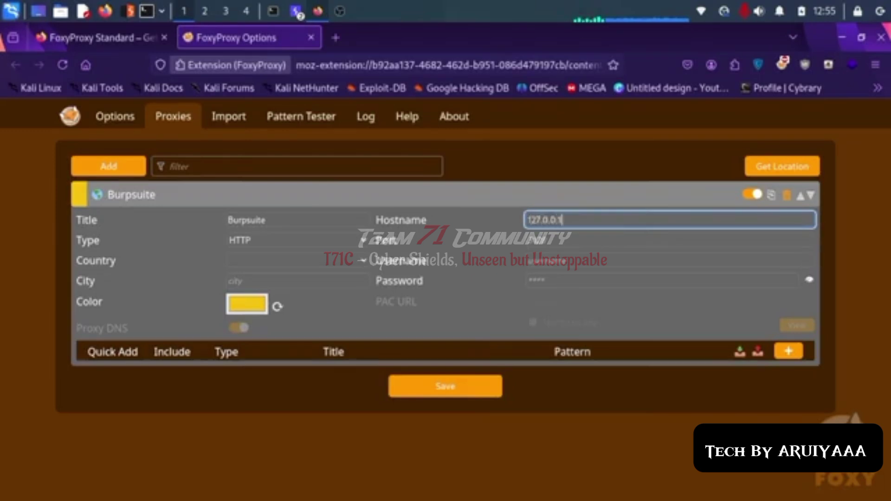
pyautogui.click(561, 241)
pyautogui.click(296, 11)
pyautogui.click(320, 52)
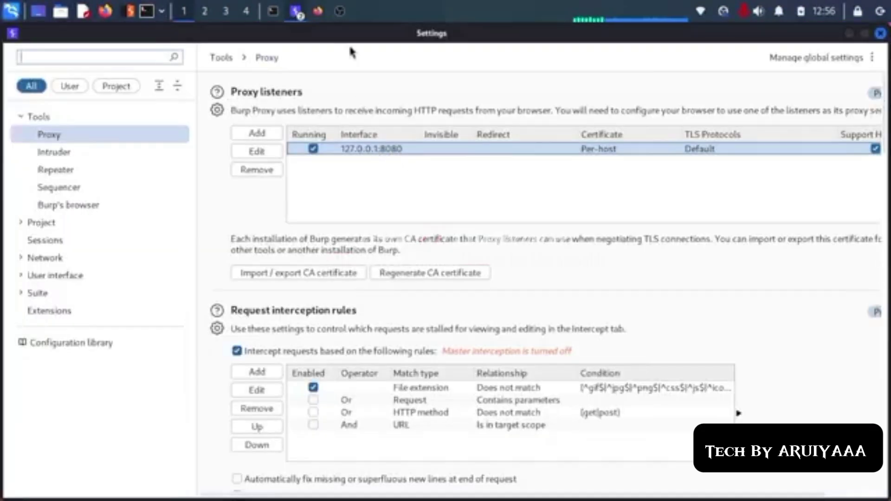
pyautogui.click(317, 11)
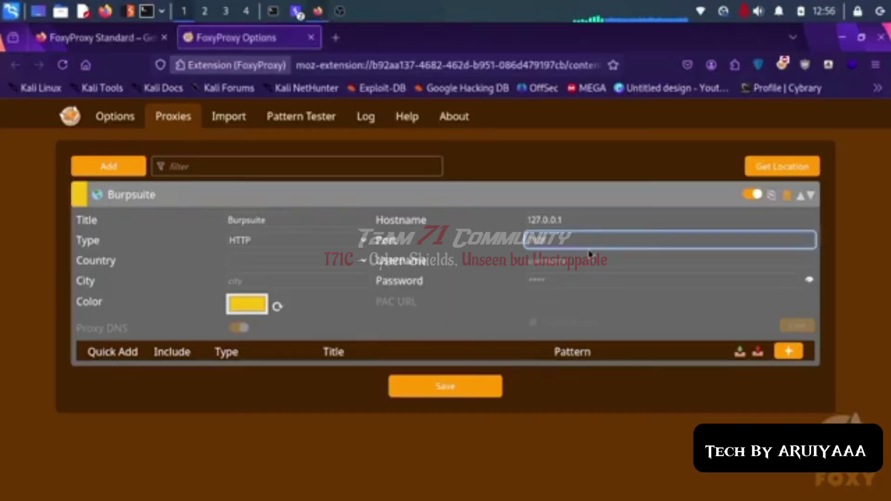
pyautogui.write('80')
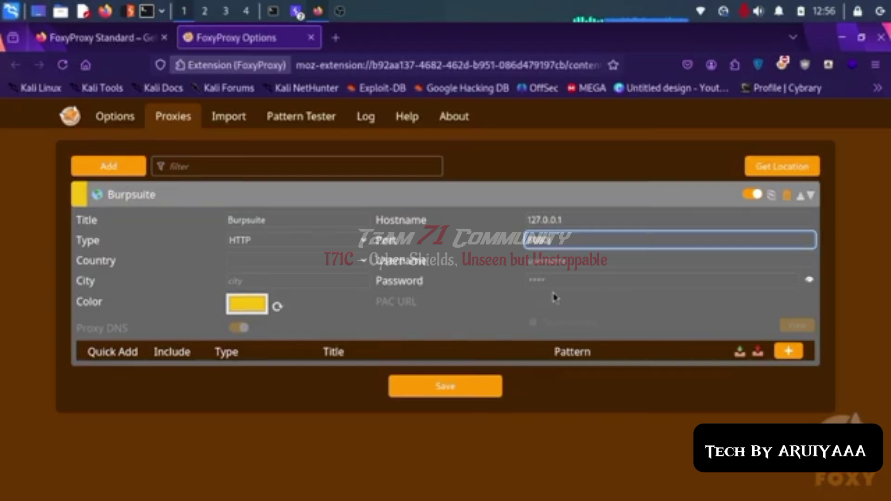
pyautogui.click(458, 399)
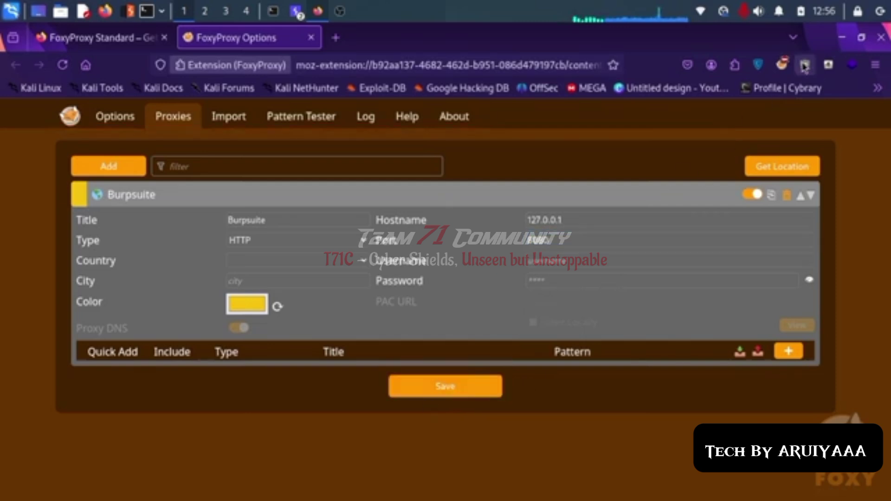
# Step: Switch Firefox to the Burpsuite proxy in FoxyProxy and open a new tab
pyautogui.click(782, 64)
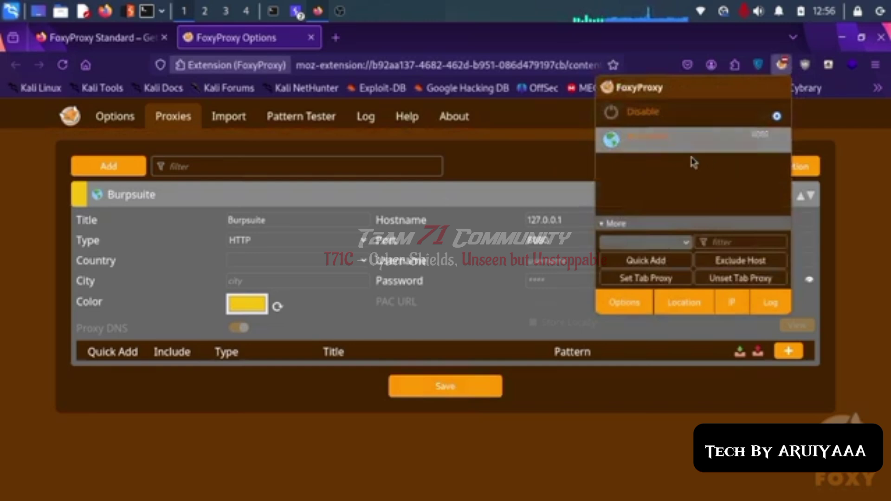
pyautogui.click(681, 143)
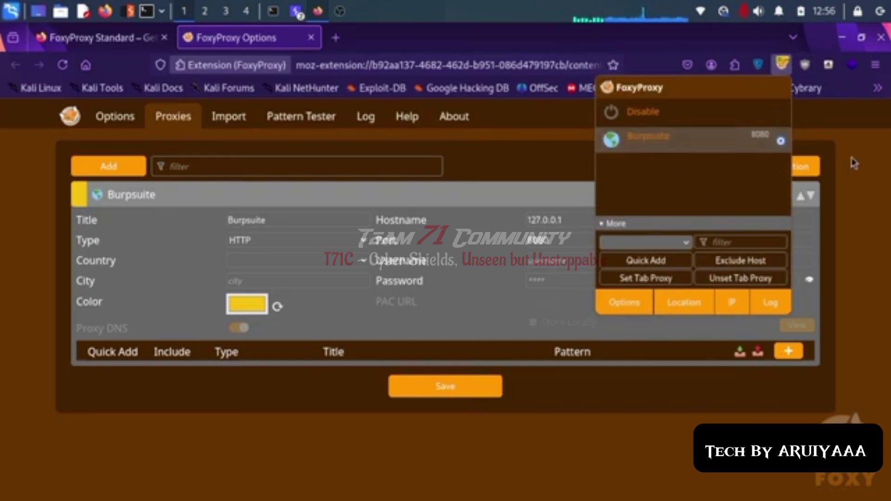
pyautogui.click(345, 45)
pyautogui.click(352, 69)
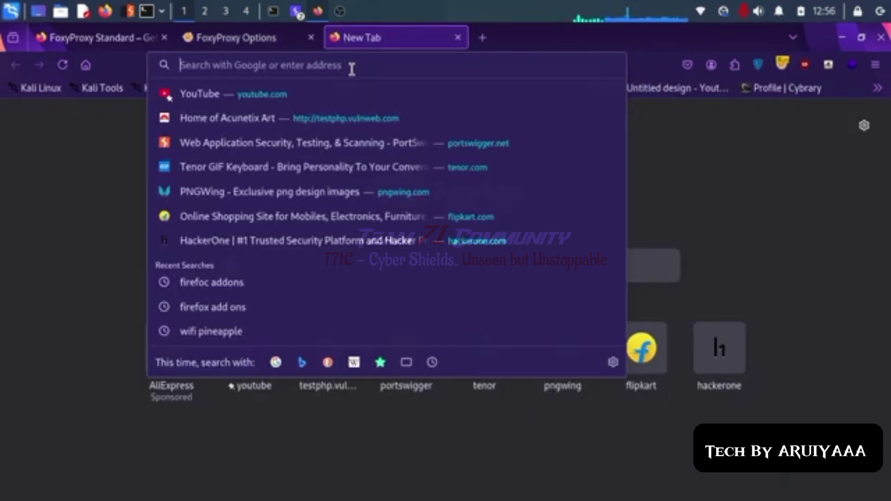
pyautogui.write('http')
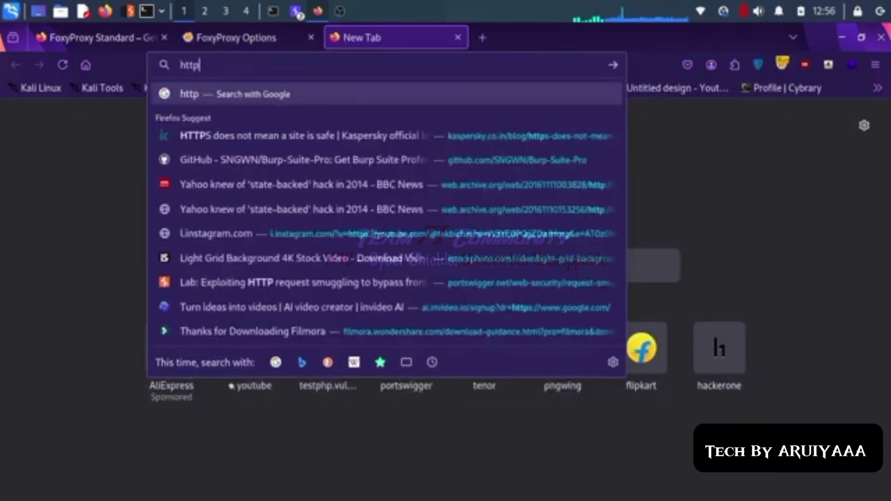
pyautogui.write('://burpsuite/')
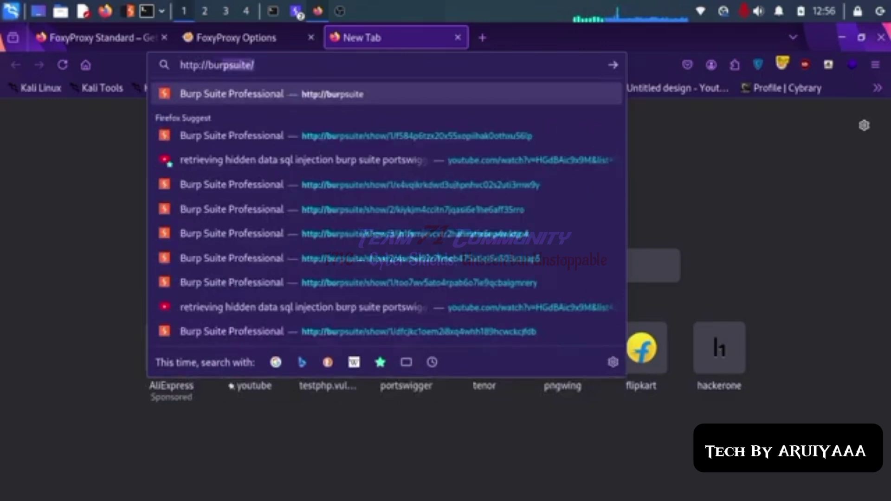
pyautogui.press('Return')
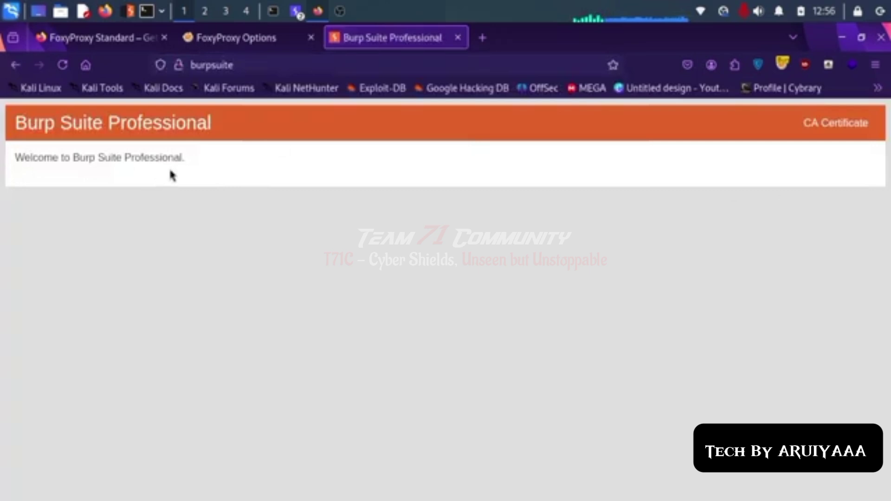
pyautogui.moveTo(104, 158); pyautogui.dragTo(420, 186)
pyautogui.click(420, 185)
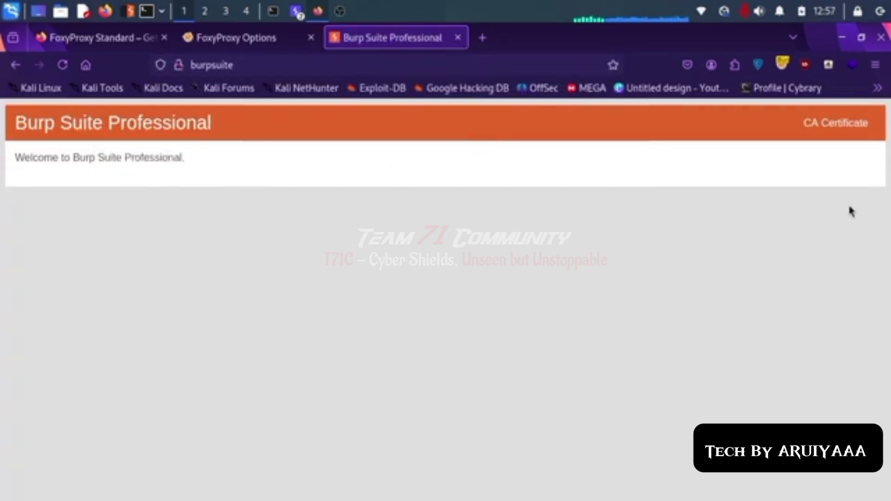
# Step: Trash the duplicate cacert(1).der in the file manager, close it, and open Firefox's menu
pyautogui.click(845, 125)
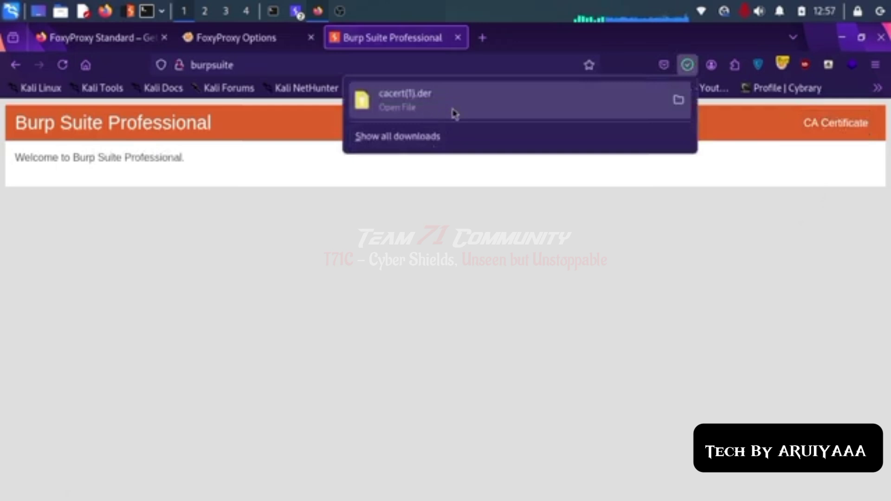
pyautogui.click(684, 111)
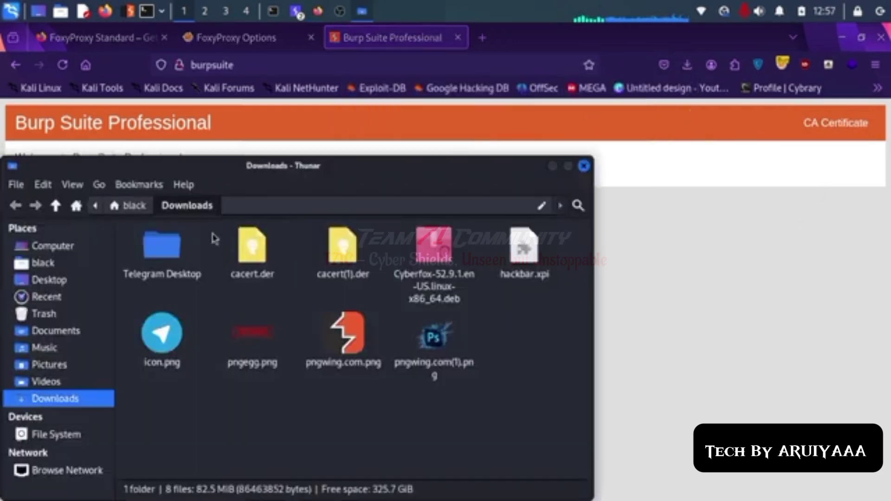
pyautogui.click(256, 256)
pyautogui.click(344, 253)
pyautogui.rightClick(342, 260)
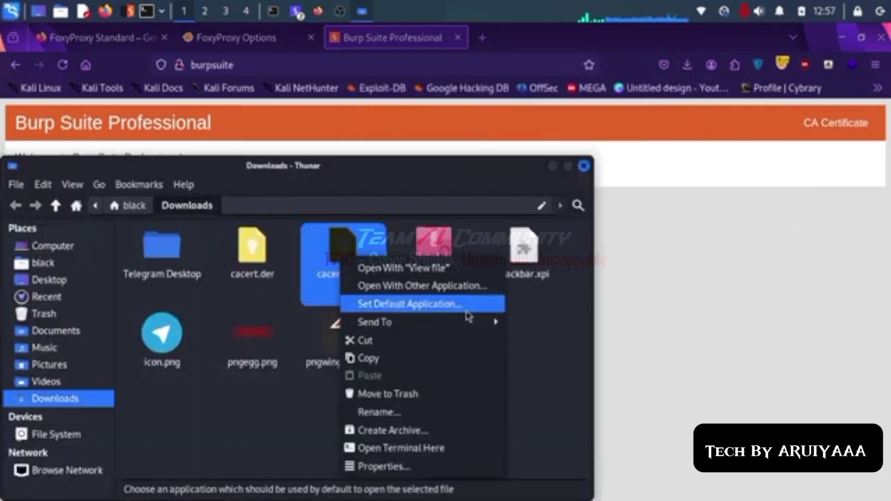
pyautogui.click(419, 395)
pyautogui.click(518, 341)
pyautogui.click(583, 165)
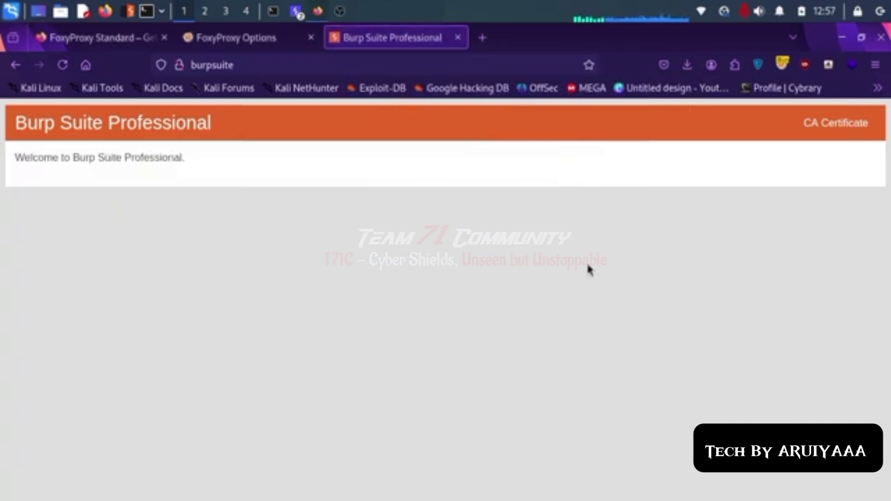
pyautogui.click(876, 67)
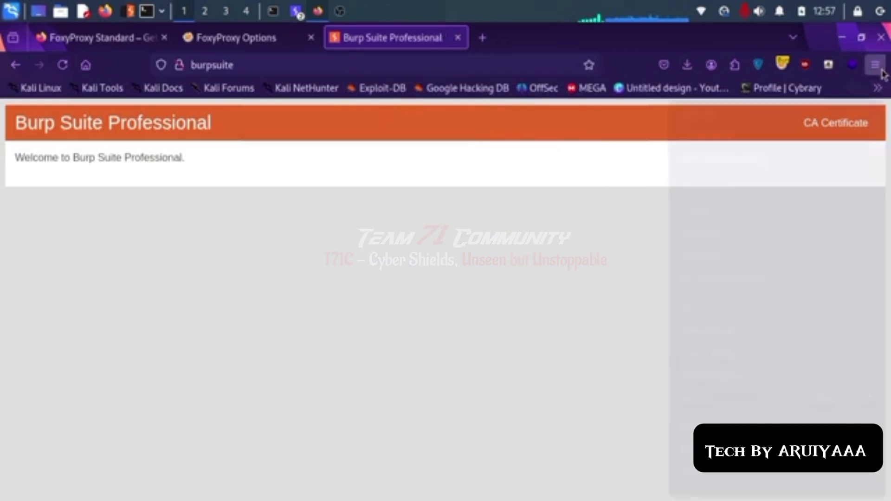
pyautogui.scroll(-1, 715, 371)
# Step: Import Downloads/cacert.der under Authorities in Firefox's certificate manager and dismiss the already-installed alert
pyautogui.click(731, 410)
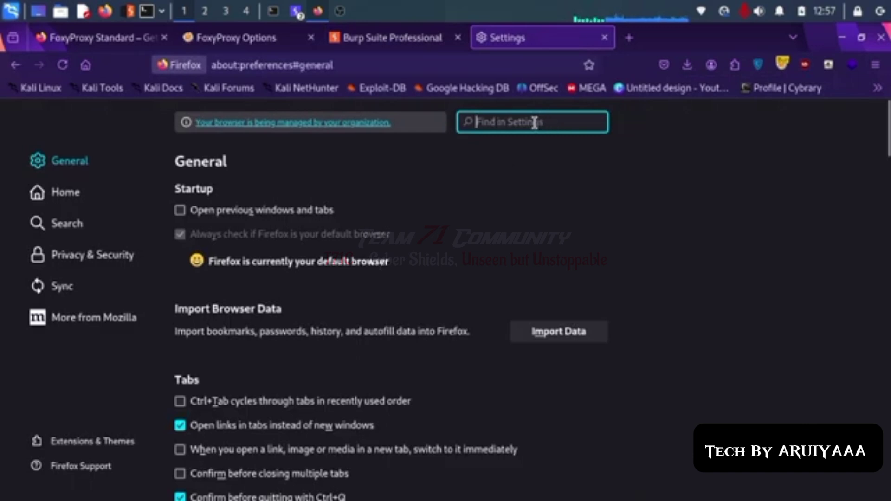
pyautogui.write('cer')
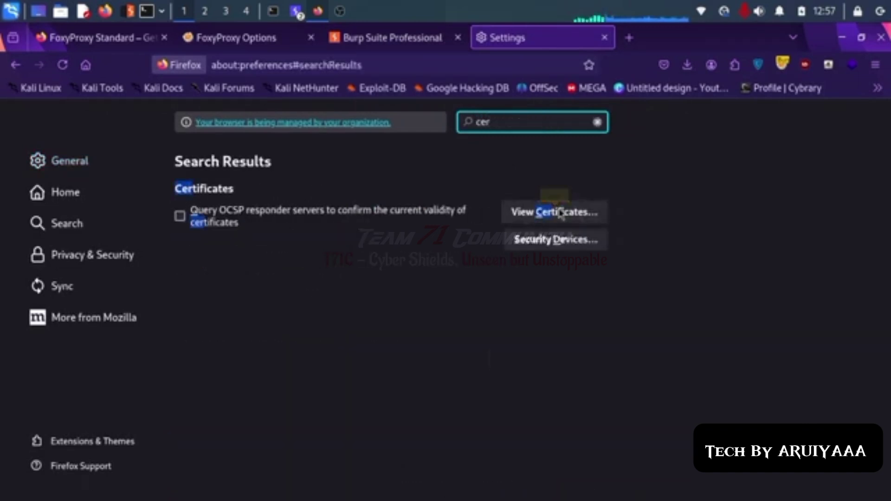
pyautogui.click(565, 216)
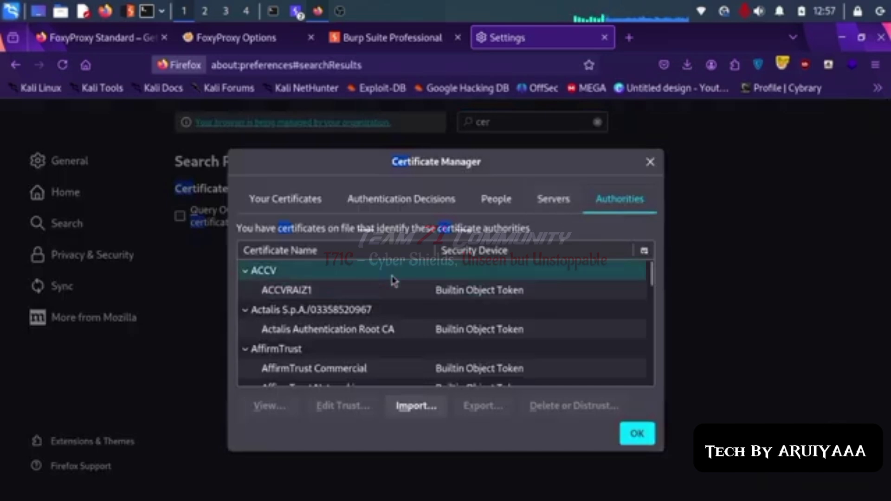
pyautogui.click(416, 406)
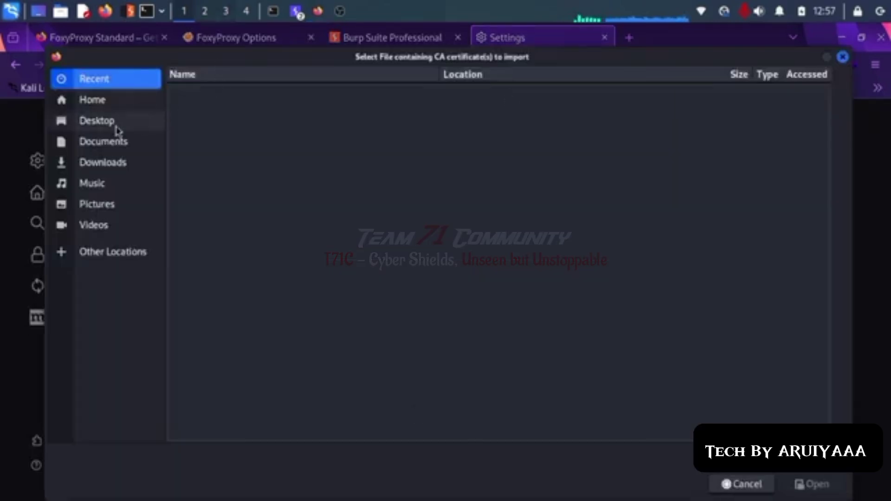
pyautogui.click(118, 170)
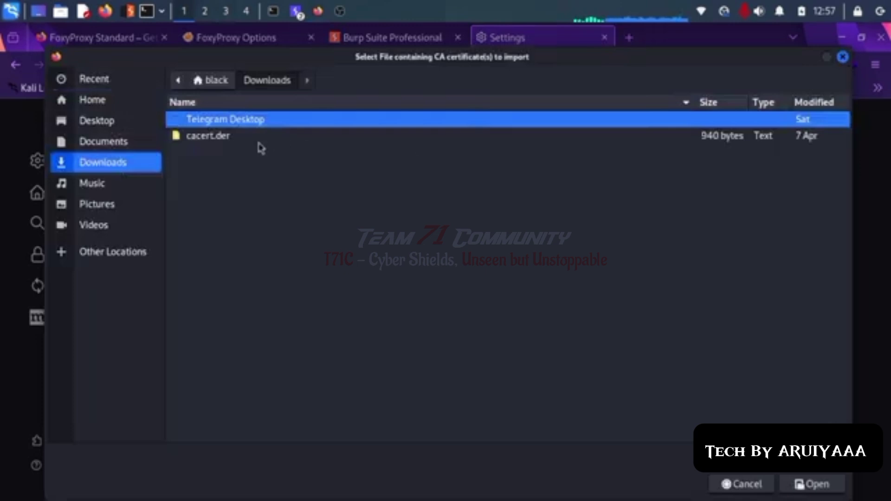
pyautogui.click(238, 140)
pyautogui.click(812, 484)
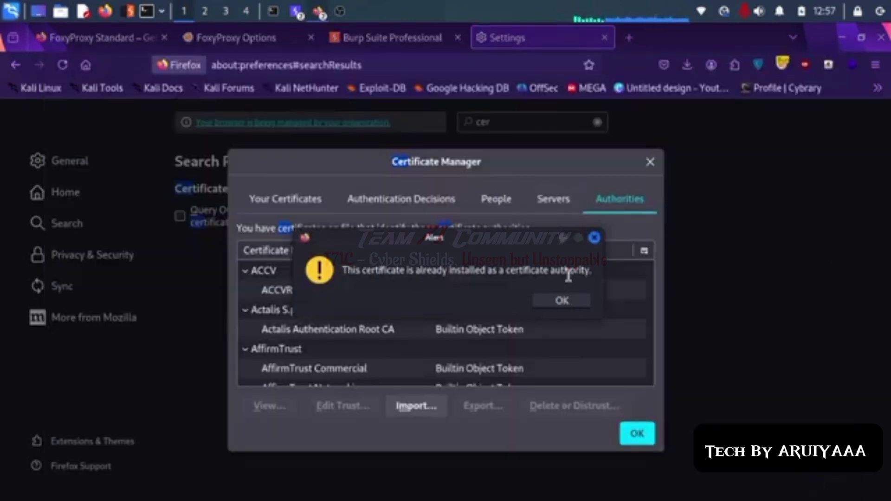
pyautogui.tripleClick(468, 270)
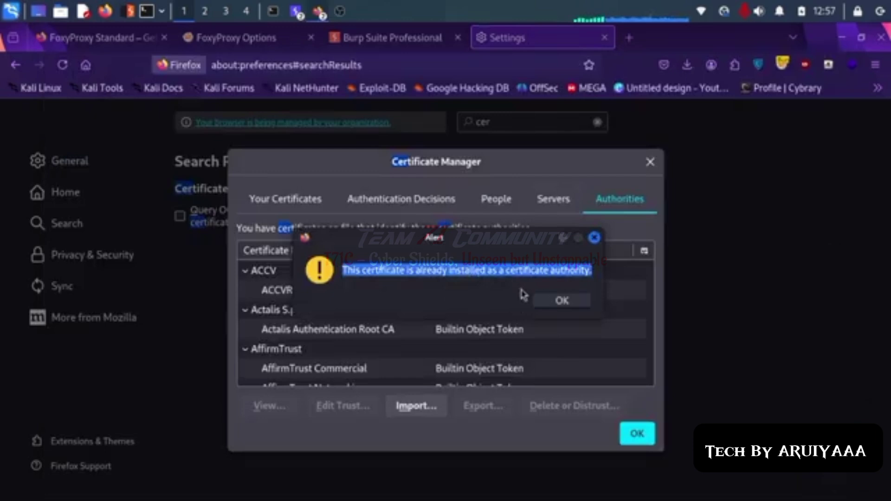
pyautogui.click(562, 305)
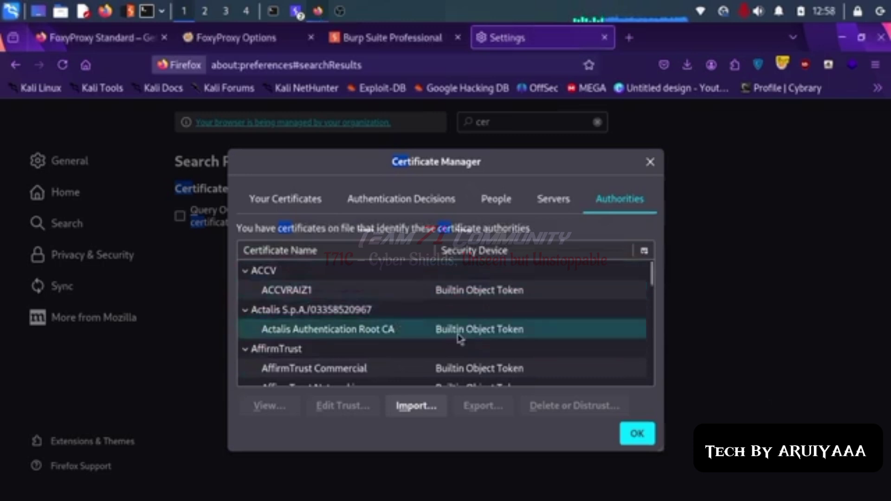
# Step: Retry importing cacert.der, dismiss the alert, close the certificate manager, and return to Burp
pyautogui.click(415, 407)
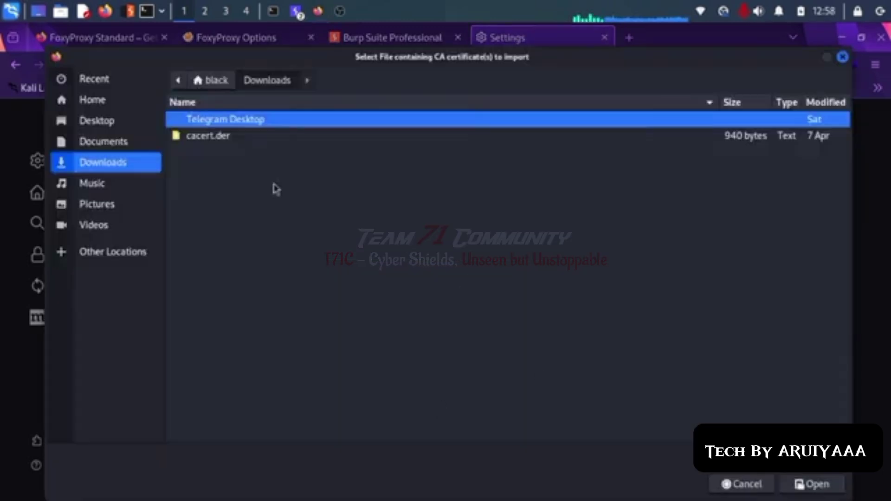
pyautogui.click(234, 137)
pyautogui.click(812, 485)
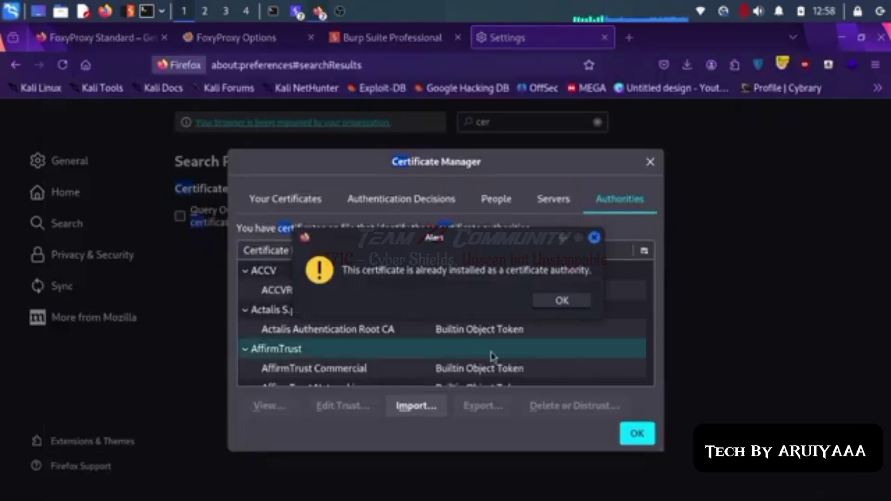
pyautogui.moveTo(373, 269); pyautogui.dragTo(563, 274)
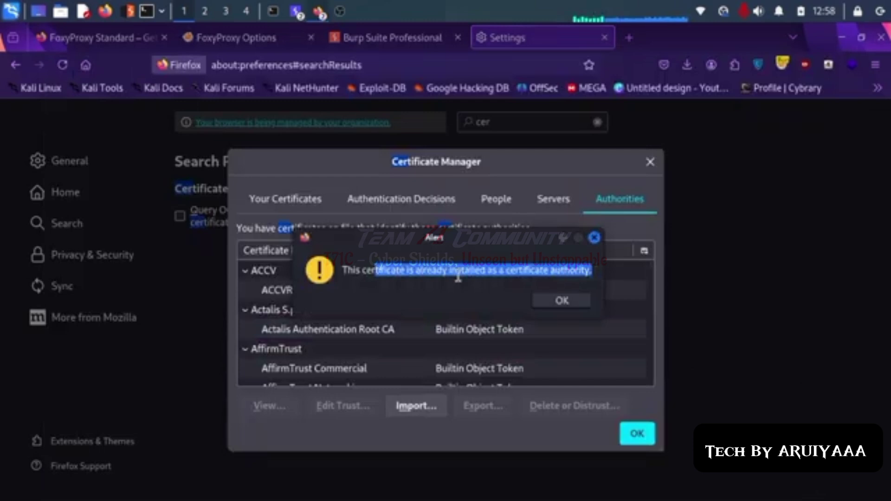
pyautogui.click(562, 300)
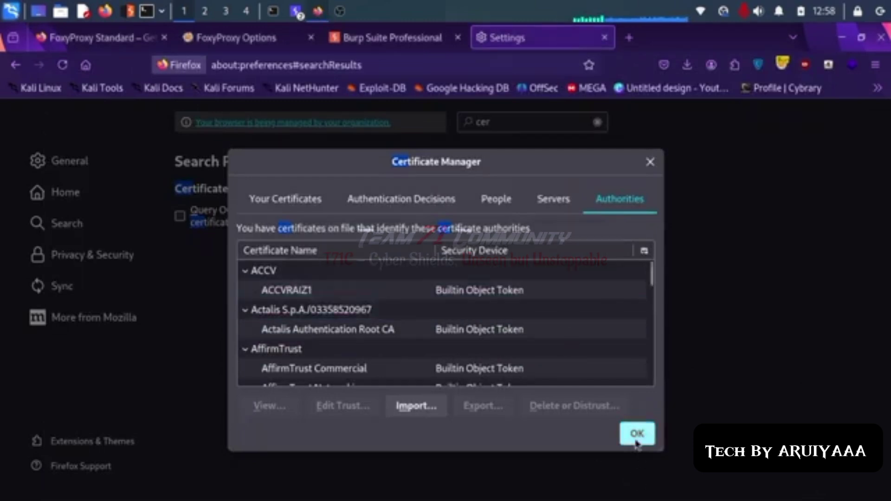
pyautogui.click(636, 441)
pyautogui.click(296, 11)
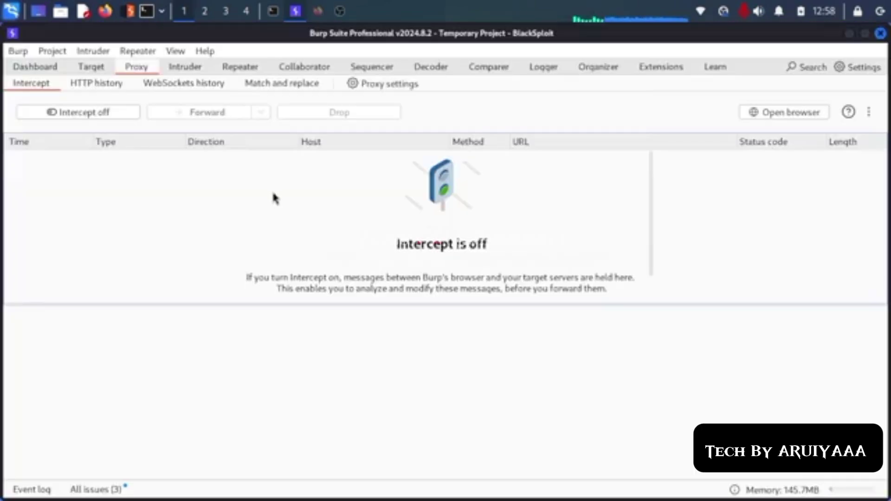
# Step: Turn Burp interception on and enter testphp.vulnweb.com in Firefox's address bar
pyautogui.click(93, 115)
pyautogui.click(317, 11)
pyautogui.click(281, 65)
pyautogui.write('test')
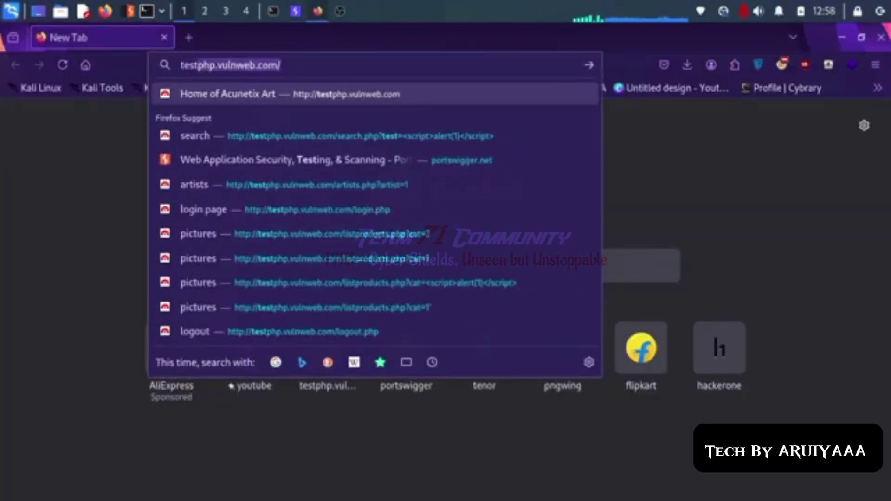
pyautogui.press('Right')
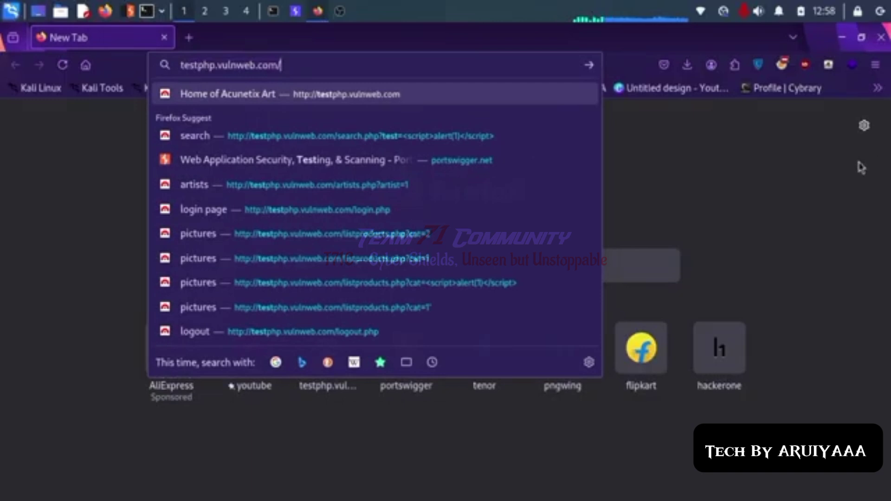
pyautogui.press('Return')
# Step: Select the Burpsuite proxy in FoxyProxy and request testphp.vulnweb.com through it
pyautogui.click(780, 64)
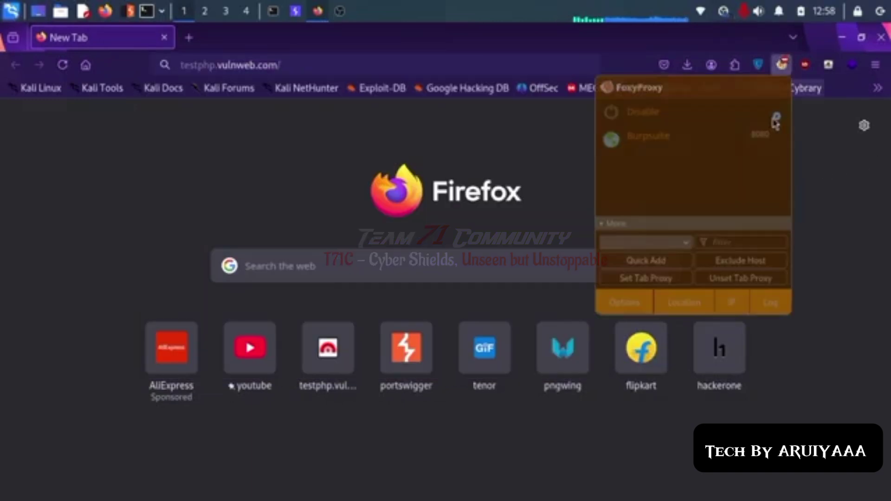
pyautogui.click(695, 145)
pyautogui.click(346, 62)
pyautogui.press('Return')
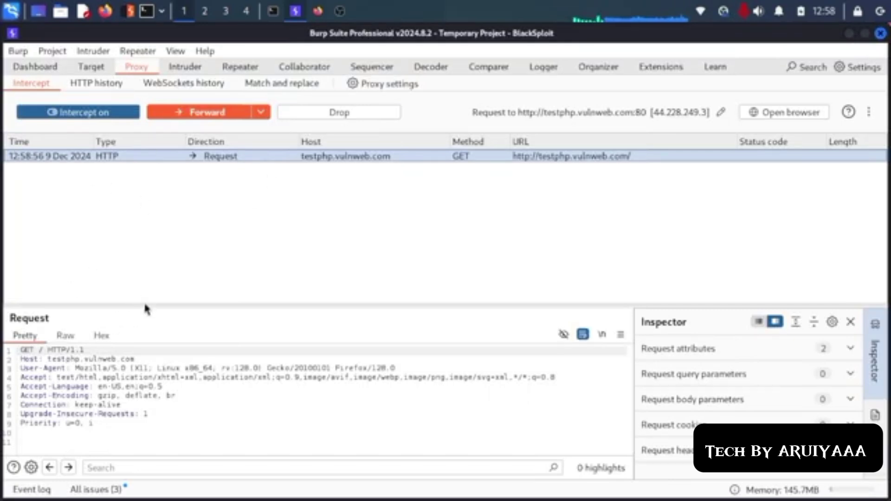
# Step: Forward the intercepted GET request in Burp and view the loaded Acunetix Art page
pyautogui.moveTo(146, 305); pyautogui.dragTo(170, 218)
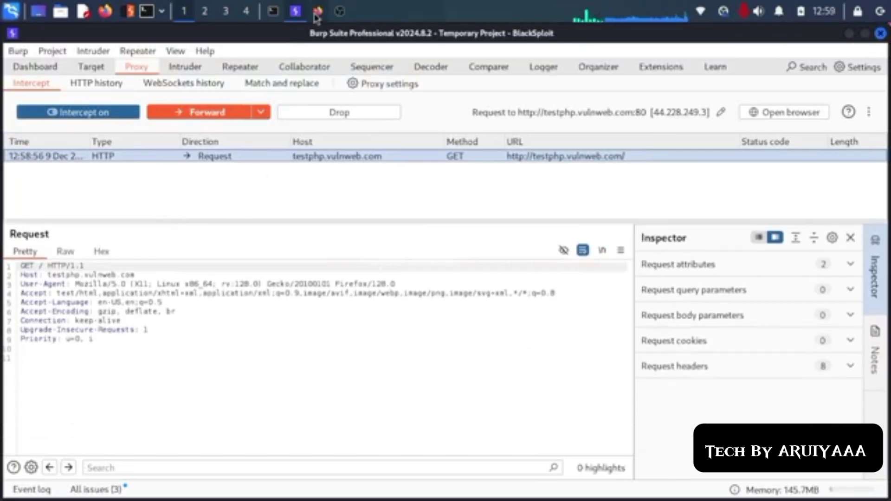
pyautogui.click(317, 12)
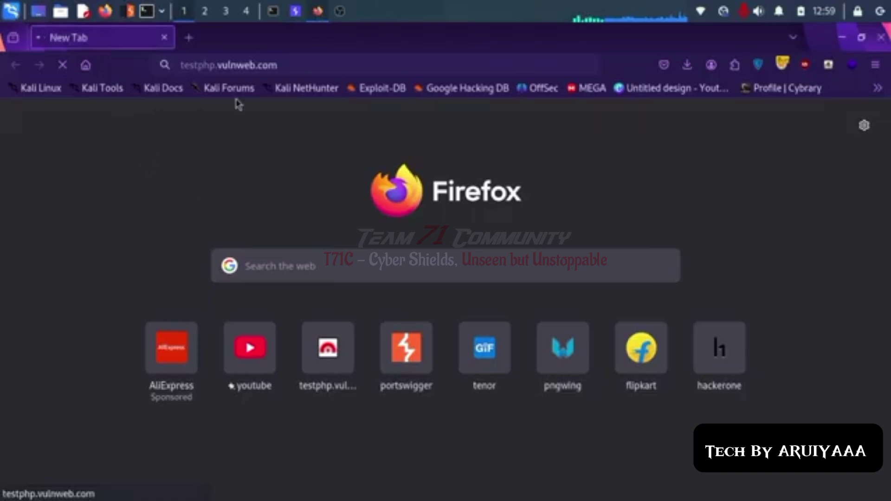
pyautogui.click(295, 11)
pyautogui.click(211, 119)
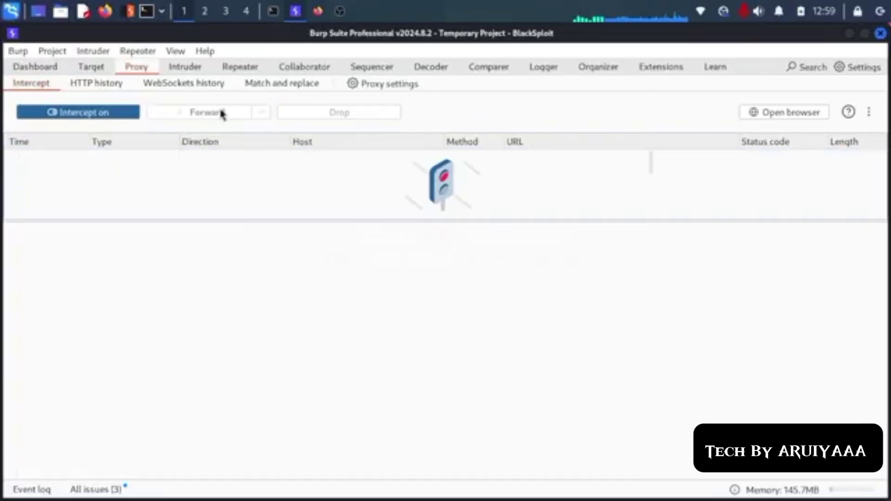
pyautogui.click(317, 12)
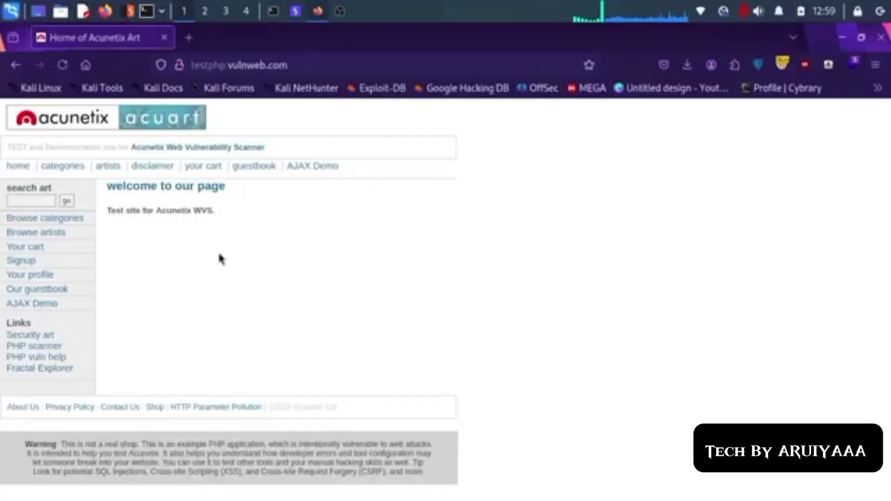